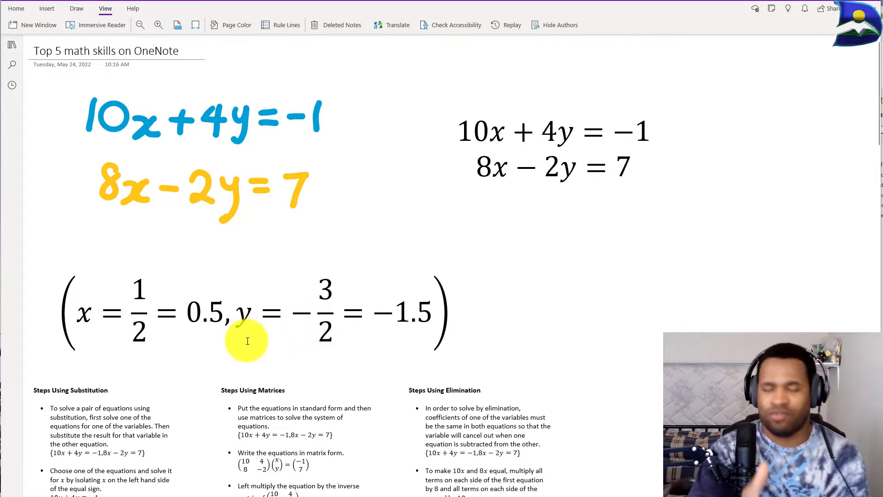
Review the Top 5 math skills page from the example equations through the solution steps down to the graph.
{"action": "scroll", "coordinate": [251, 343], "scroll_direction": "down", "scroll_amount": 5}
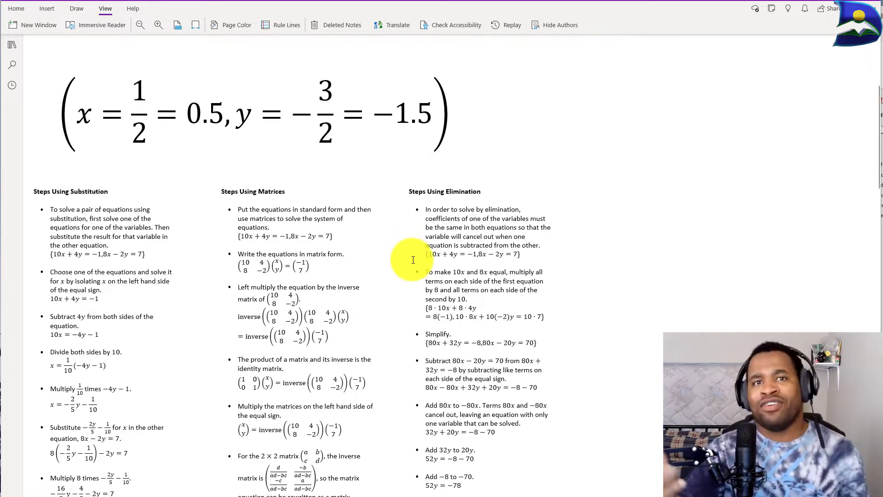
{"action": "scroll", "coordinate": [275, 332], "scroll_direction": "down", "scroll_amount": 8}
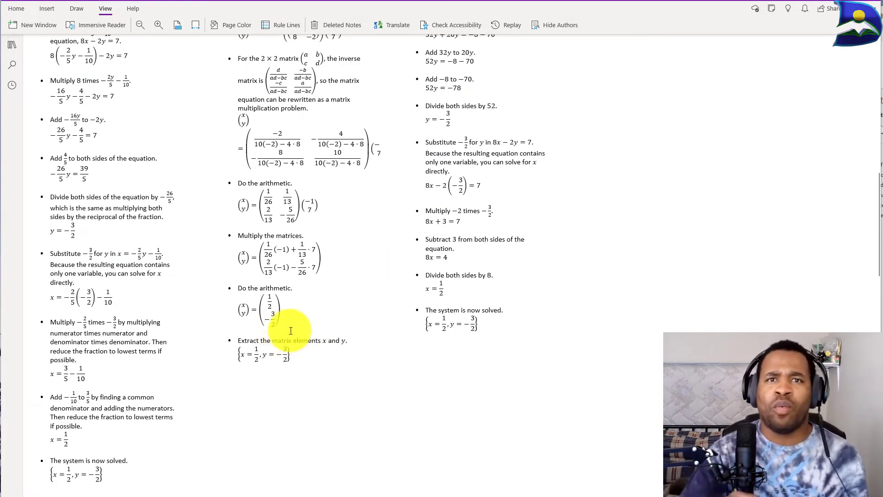
{"action": "scroll", "coordinate": [290, 331], "scroll_direction": "down", "scroll_amount": 2}
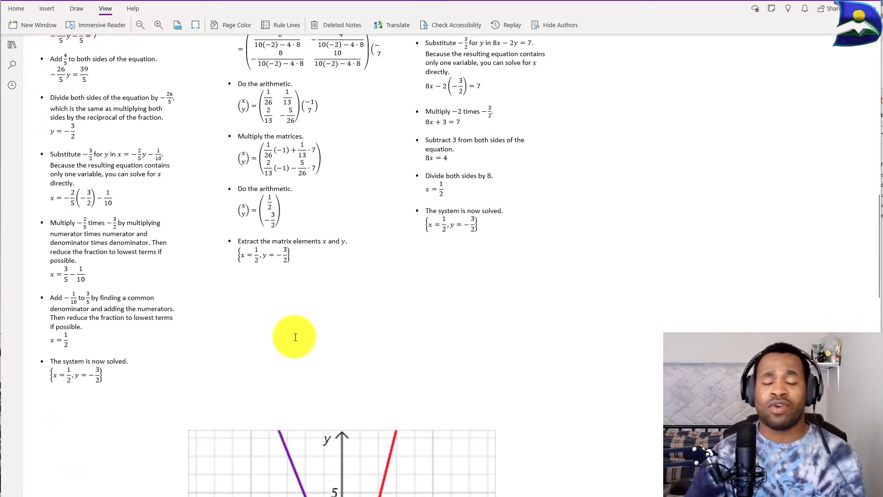
{"action": "scroll", "coordinate": [333, 350], "scroll_direction": "down", "scroll_amount": 4}
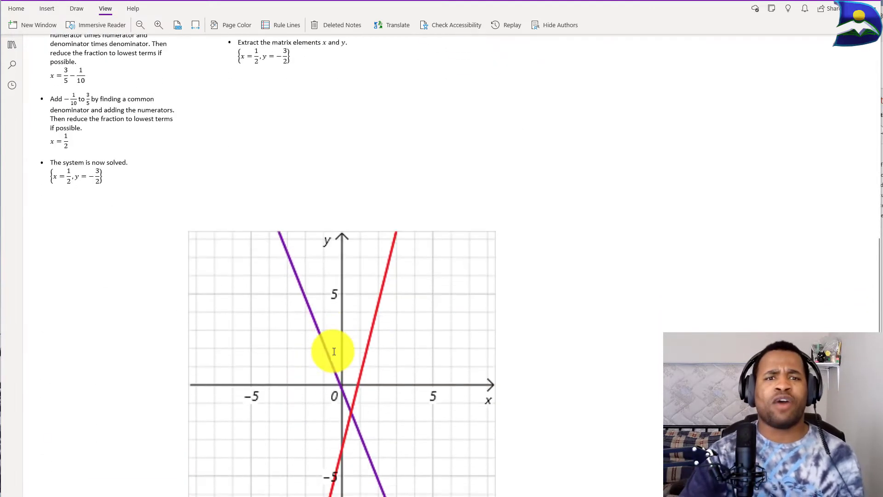
{"action": "scroll", "coordinate": [334, 351], "scroll_direction": "down", "scroll_amount": 2}
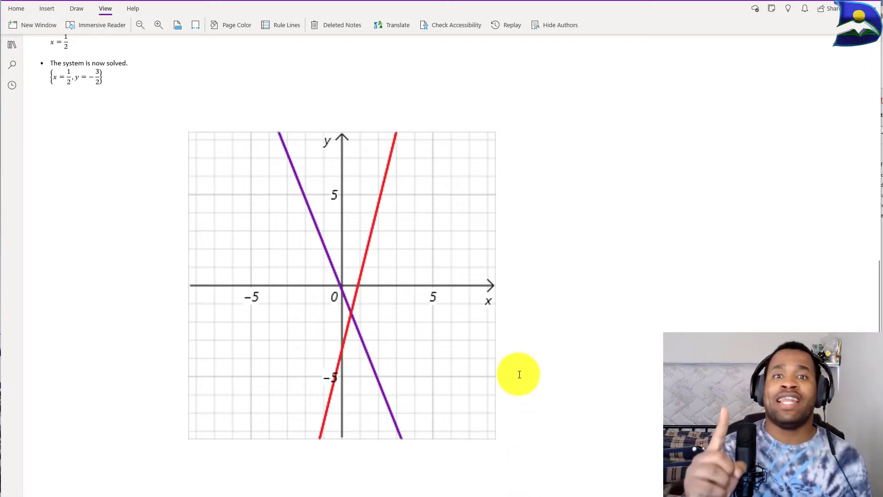
{"action": "scroll", "coordinate": [518, 373], "scroll_direction": "down", "scroll_amount": 5}
{"action": "scroll", "coordinate": [518, 374], "scroll_direction": "down", "scroll_amount": 2}
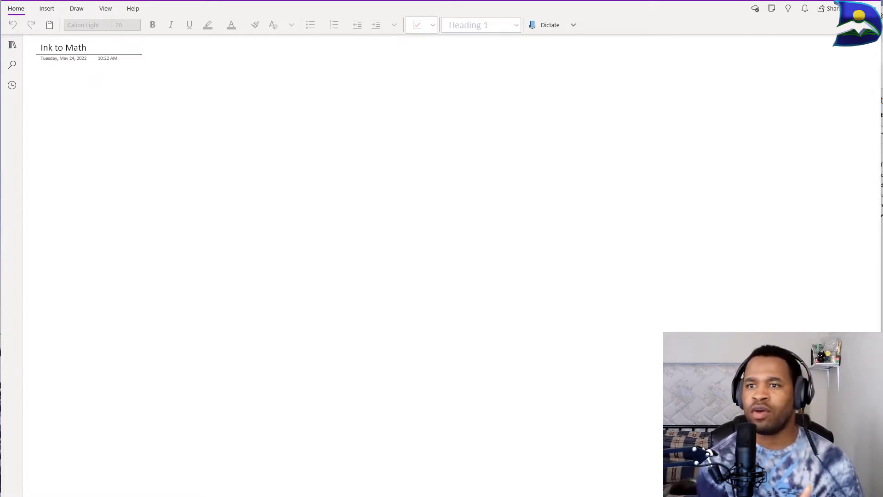
Check the reference equations in Snipping Tool, and handwrite 10x + 4y = −1 in blue ink below the Ink to Math page title.
{"action": "left_click_drag", "start_coordinate": [882, 107], "coordinate": [660, 191]}
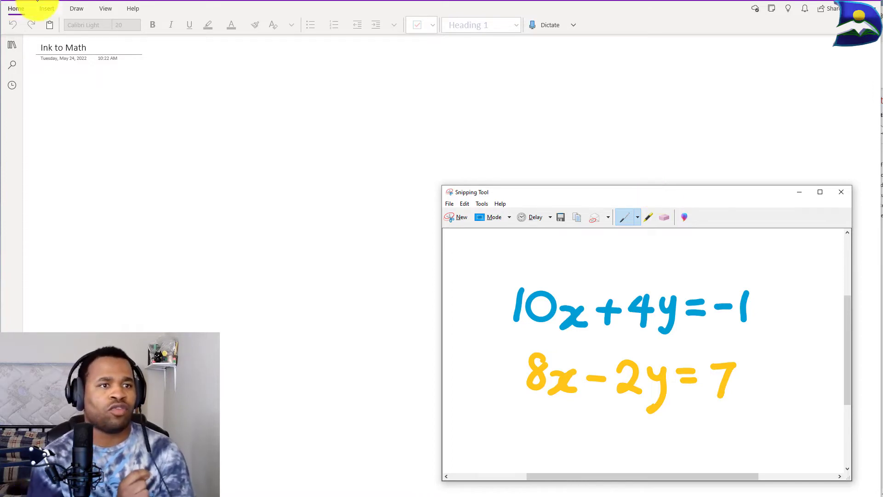
{"action": "left_click", "coordinate": [37, 2]}
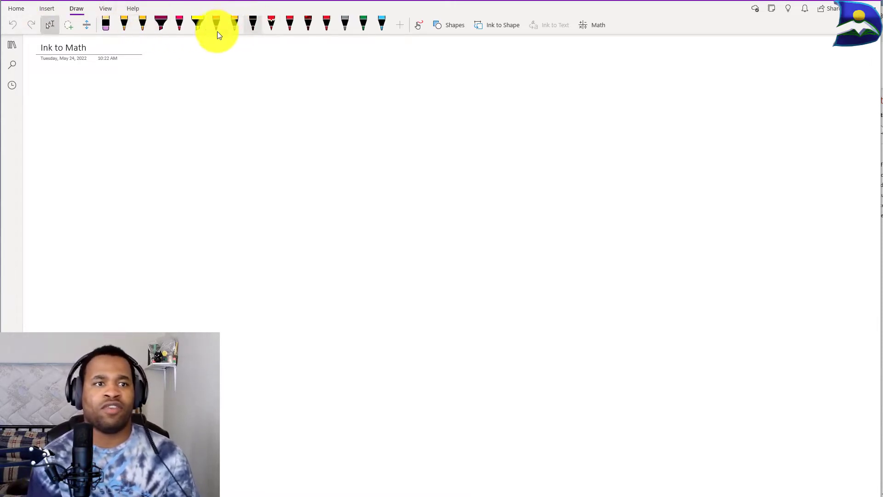
{"action": "left_click", "coordinate": [139, 26]}
{"action": "left_click", "coordinate": [145, 30]}
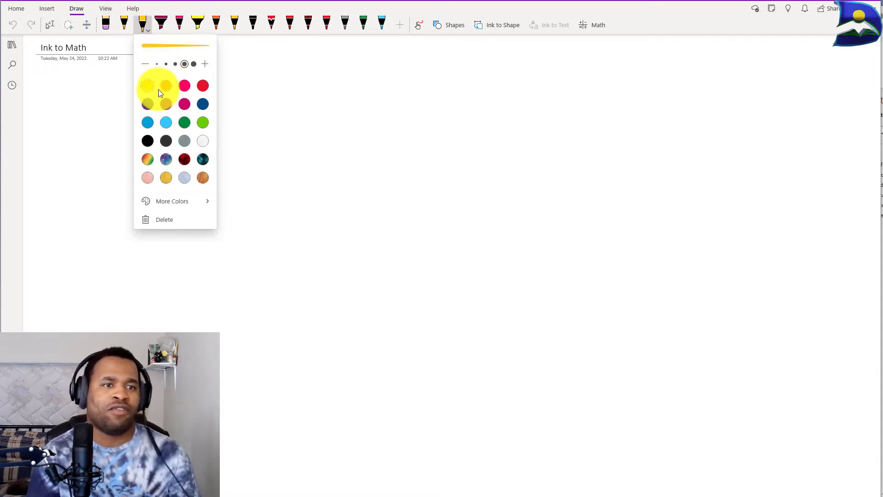
{"action": "left_click", "coordinate": [147, 122]}
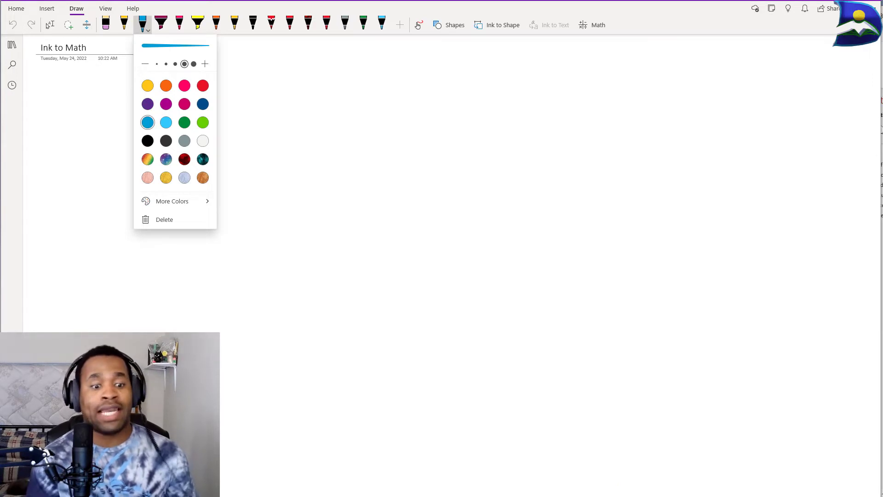
{"action": "key", "text": "alt+Tab"}
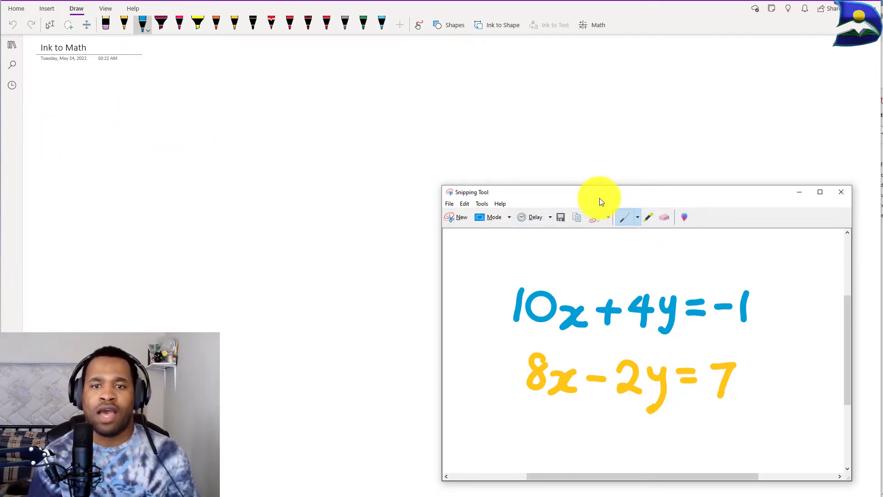
{"action": "left_click_drag", "start_coordinate": [599, 198], "coordinate": [882, 209]}
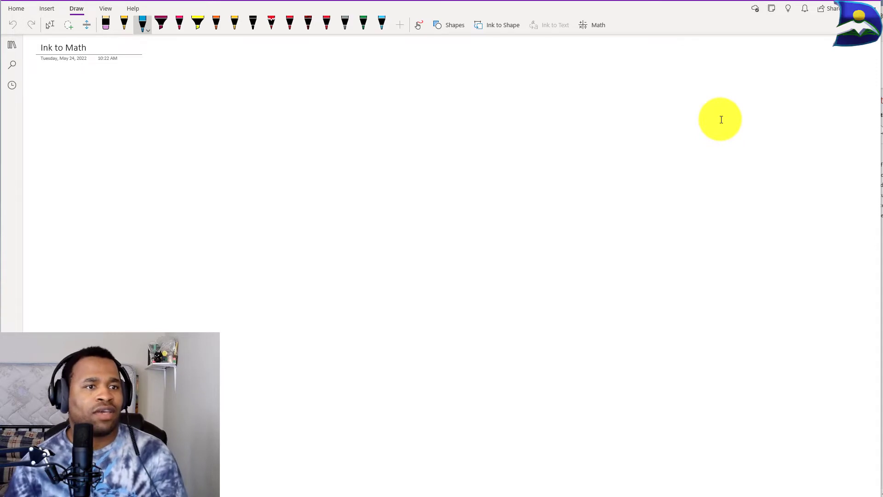
{"action": "mouse_move", "coordinate": [71, 83]}
{"action": "left_mouse_down"}
{"action": "mouse_move", "coordinate": [68, 109]}
{"action": "mouse_move", "coordinate": [87, 109]}
{"action": "mouse_move", "coordinate": [93, 85]}
{"action": "mouse_move", "coordinate": [108, 107]}
{"action": "mouse_move", "coordinate": [153, 96]}
{"action": "mouse_move", "coordinate": [143, 109]}
{"action": "left_mouse_up"}
{"action": "mouse_move", "coordinate": [177, 83]}
{"action": "left_mouse_down"}
{"action": "mouse_move", "coordinate": [190, 97]}
{"action": "mouse_move", "coordinate": [178, 110]}
{"action": "mouse_move", "coordinate": [192, 128]}
{"action": "left_mouse_up"}
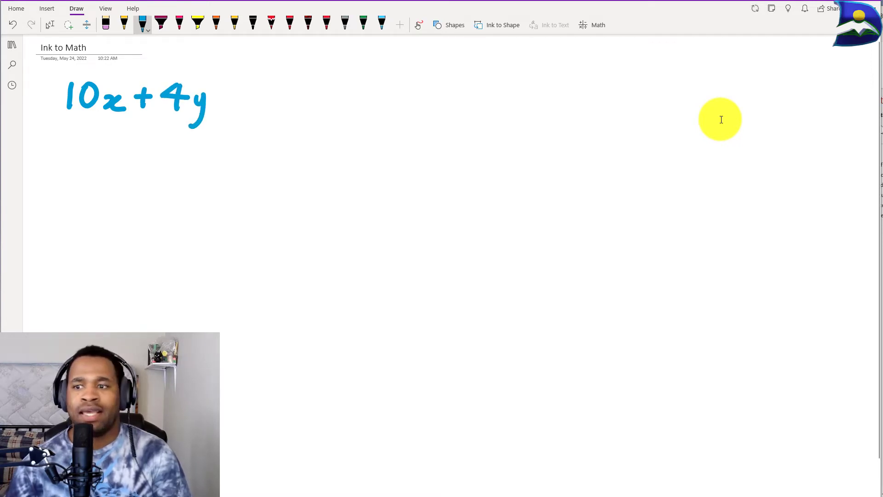
{"action": "mouse_move", "coordinate": [218, 94]}
{"action": "left_mouse_down"}
{"action": "mouse_move", "coordinate": [279, 101]}
{"action": "mouse_move", "coordinate": [280, 119]}
{"action": "left_mouse_up"}
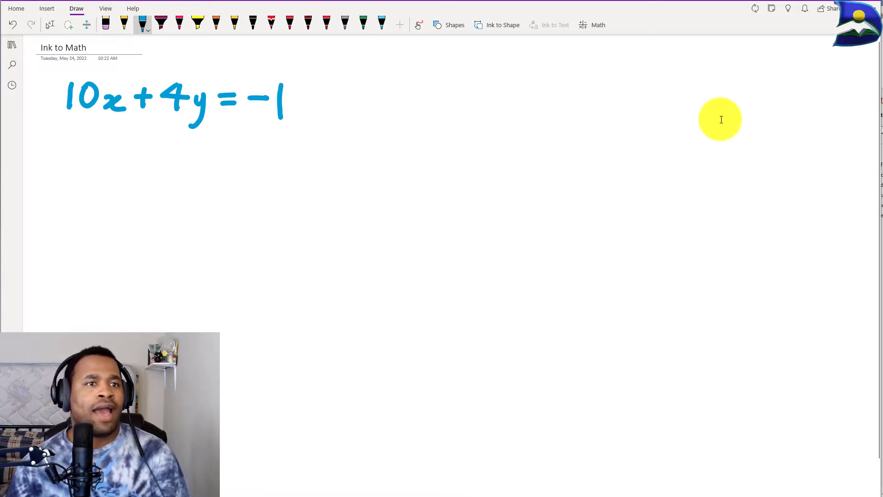
Handwrite the second equation, 8x − 2y = 7, in yellow ink beneath the blue equation and stop inking.
{"action": "left_click", "coordinate": [142, 23]}
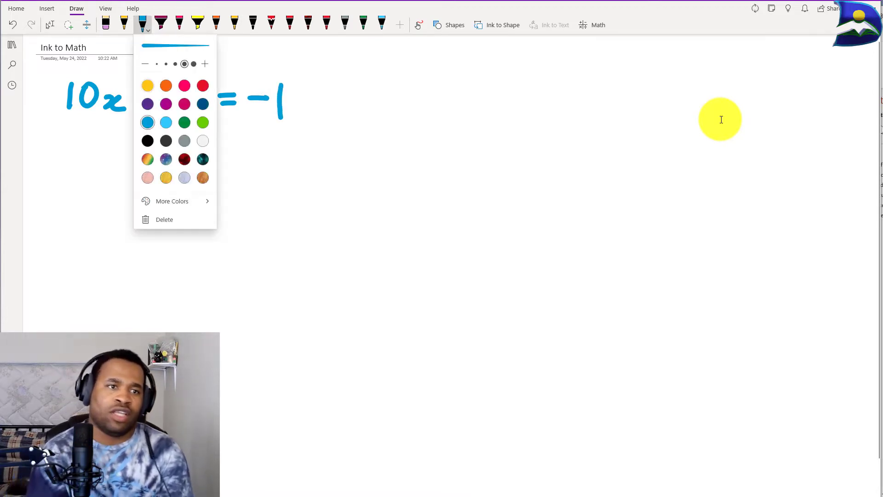
{"action": "left_click", "coordinate": [148, 85]}
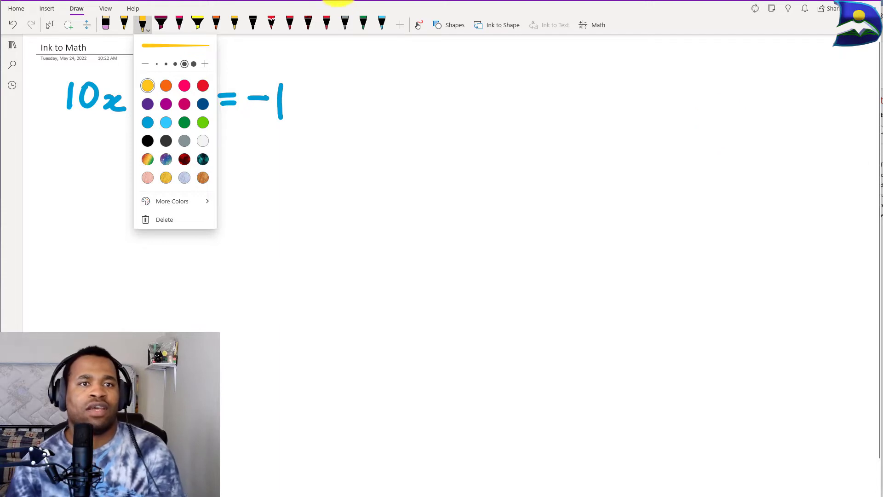
{"action": "key", "text": "Escape"}
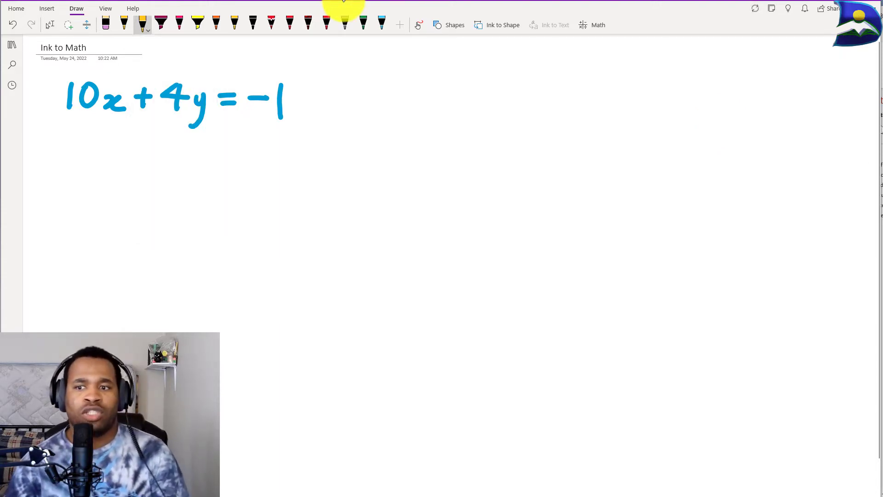
{"action": "mouse_move", "coordinate": [87, 147]}
{"action": "left_mouse_down"}
{"action": "mouse_move", "coordinate": [74, 156]}
{"action": "mouse_move", "coordinate": [86, 148]}
{"action": "mouse_move", "coordinate": [108, 172]}
{"action": "left_mouse_up"}
{"action": "mouse_move", "coordinate": [115, 159]}
{"action": "left_mouse_down"}
{"action": "mouse_move", "coordinate": [98, 176]}
{"action": "mouse_move", "coordinate": [149, 162]}
{"action": "left_mouse_up"}
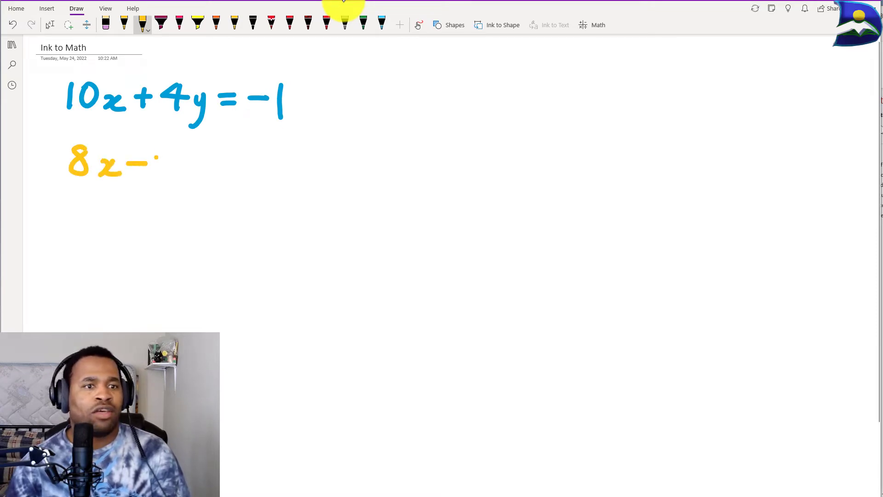
{"action": "mouse_move", "coordinate": [155, 157]}
{"action": "left_mouse_down"}
{"action": "mouse_move", "coordinate": [177, 175]}
{"action": "mouse_move", "coordinate": [188, 161]}
{"action": "mouse_move", "coordinate": [175, 192]}
{"action": "left_mouse_up"}
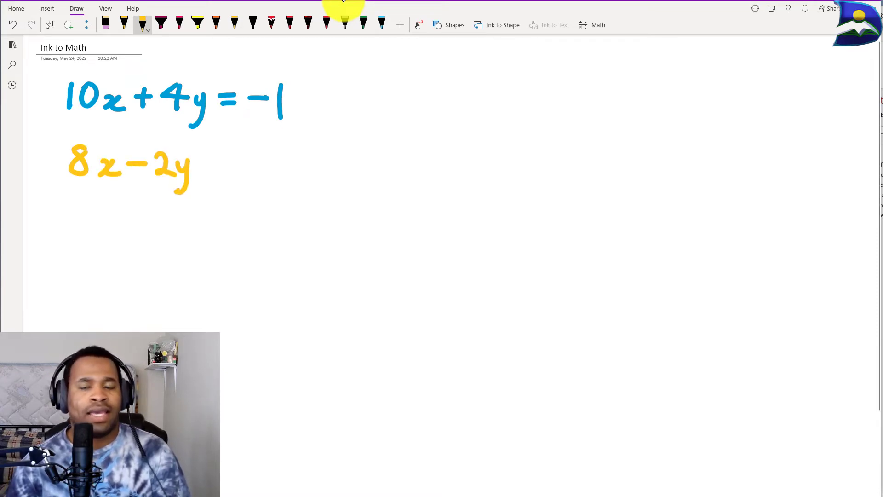
{"action": "mouse_move", "coordinate": [198, 162]}
{"action": "left_mouse_down"}
{"action": "mouse_move", "coordinate": [220, 169]}
{"action": "mouse_move", "coordinate": [235, 150]}
{"action": "mouse_move", "coordinate": [243, 175]}
{"action": "left_mouse_up"}
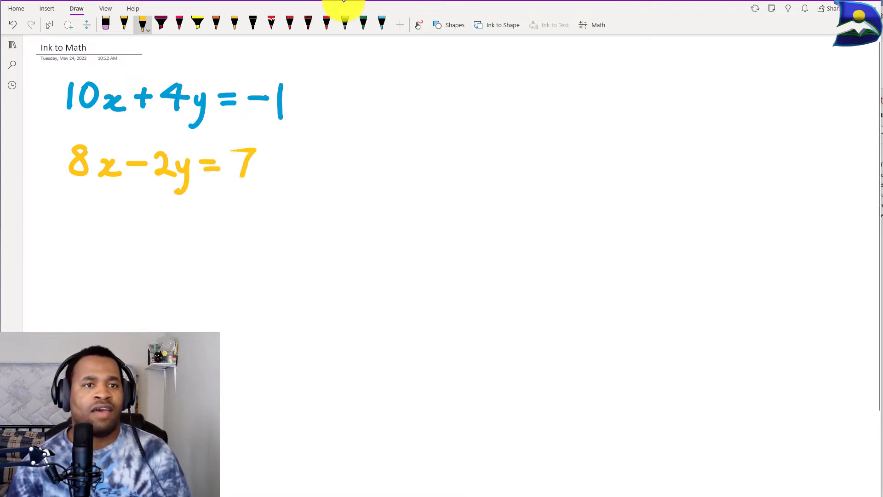
{"action": "key", "text": "Escape"}
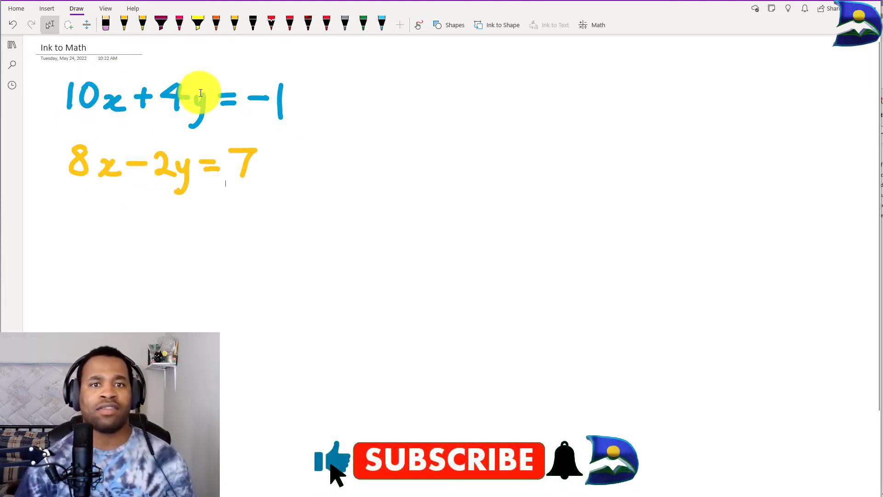
Select both handwritten equations together and run the Math recognition on them.
{"action": "mouse_move", "coordinate": [47, 71]}
{"action": "left_mouse_down"}
{"action": "mouse_move", "coordinate": [178, 146]}
{"action": "mouse_move", "coordinate": [320, 203]}
{"action": "left_mouse_up"}
{"action": "left_click", "coordinate": [46, 9]}
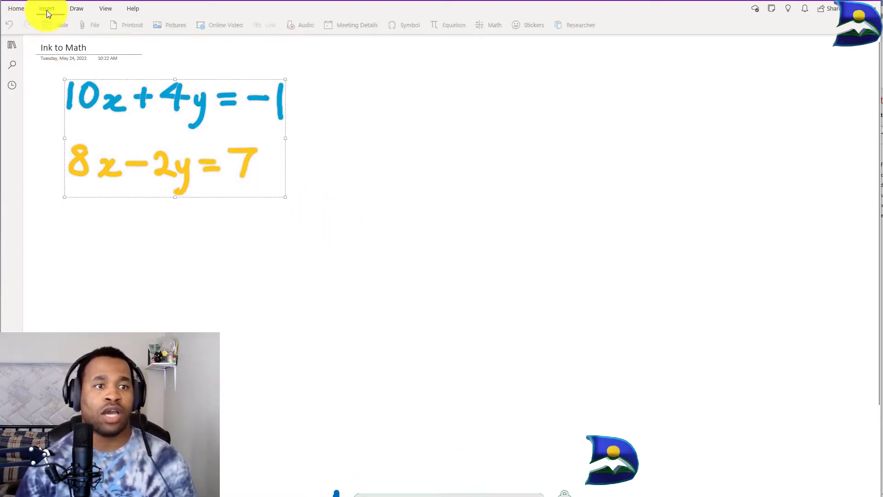
{"action": "left_click", "coordinate": [487, 25]}
{"action": "left_click", "coordinate": [76, 8]}
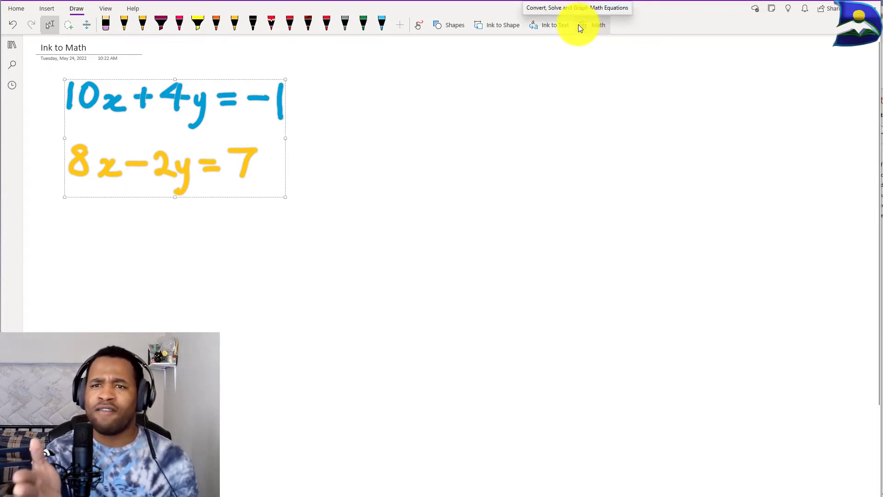
{"action": "left_click", "coordinate": [579, 27]}
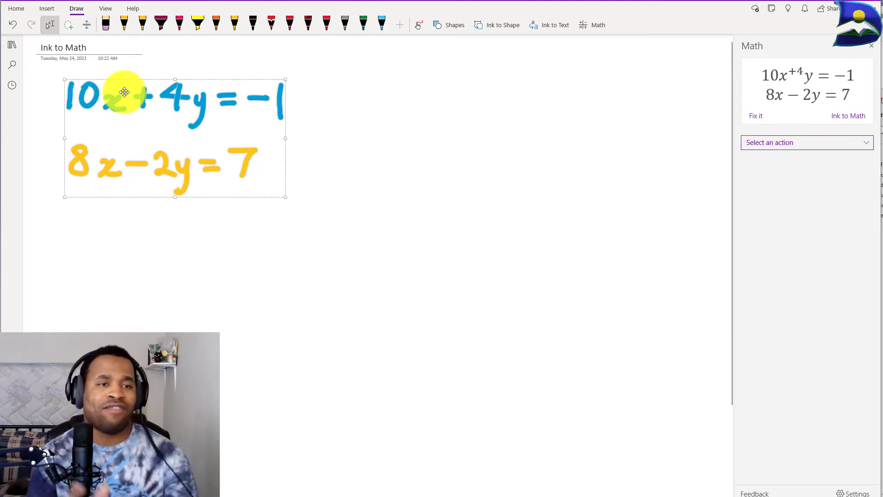
Erase the handwritten plus sign and the 4 from the blue equation.
{"action": "left_click", "coordinate": [334, 184]}
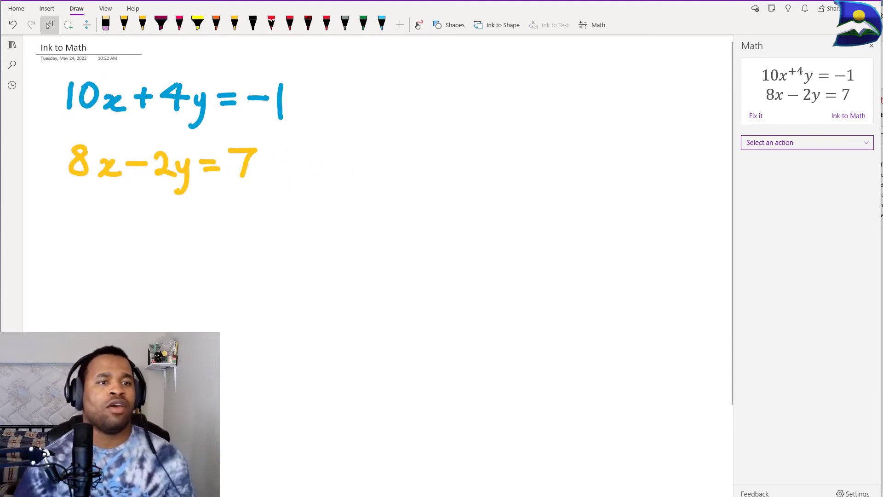
{"action": "left_click", "coordinate": [143, 24]}
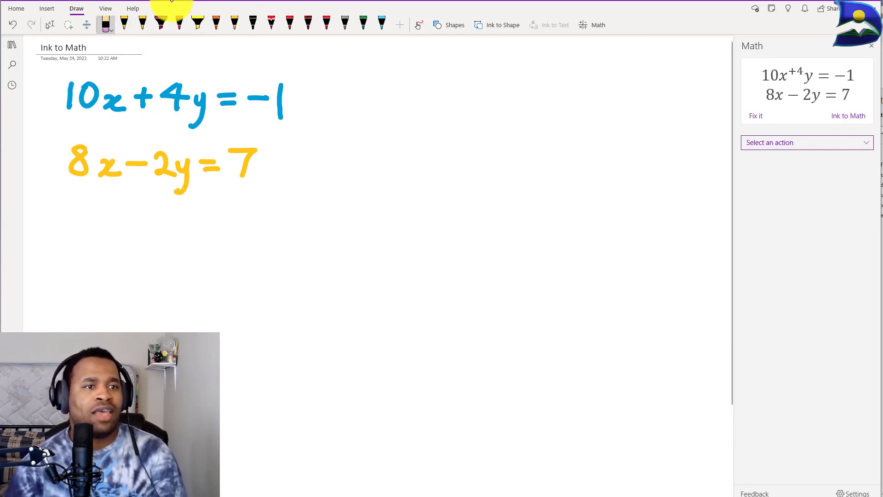
{"action": "left_click", "coordinate": [143, 97]}
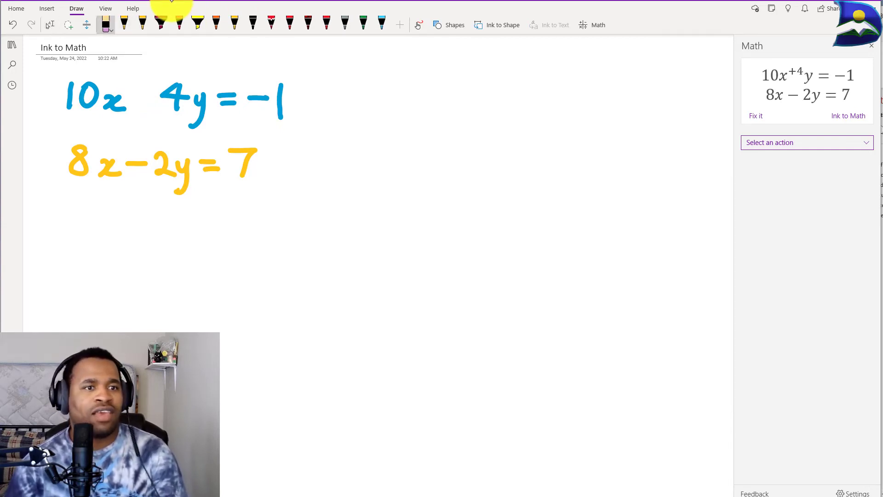
{"action": "left_click", "coordinate": [166, 92]}
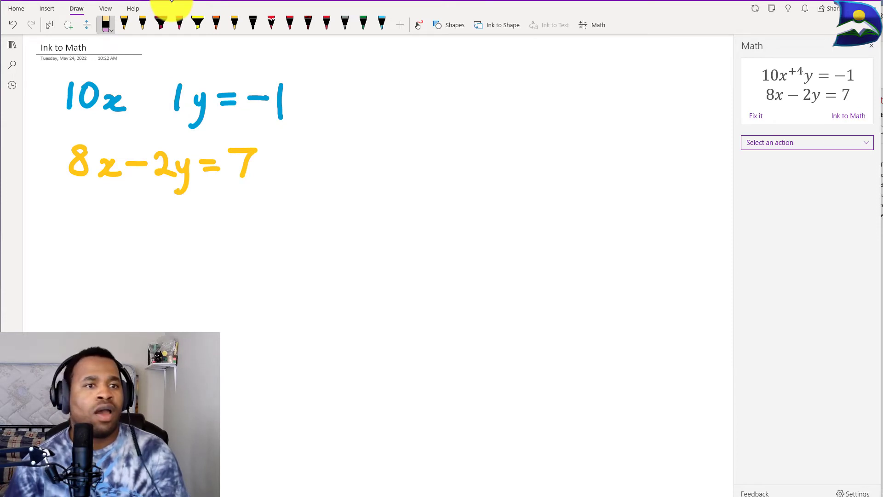
{"action": "left_click", "coordinate": [178, 97]}
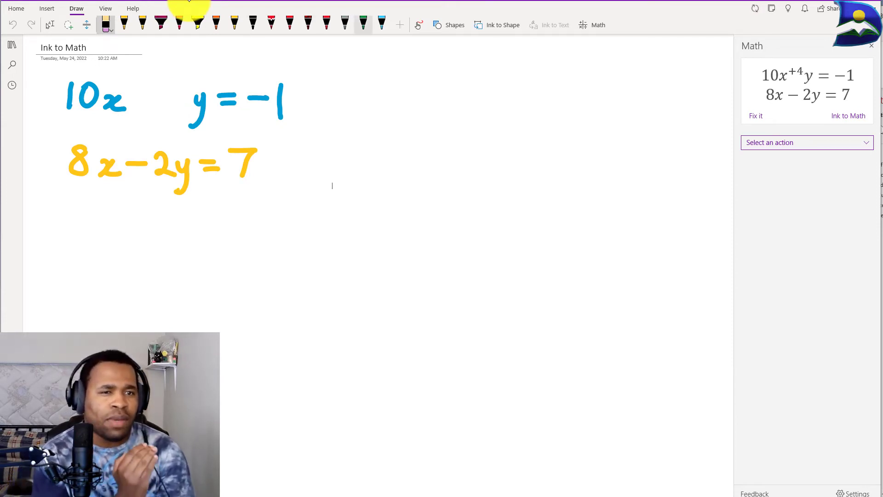
Handwrite + 4 again in blue ink between 10x and y, leaving clear spacing between the characters.
{"action": "left_click", "coordinate": [142, 23]}
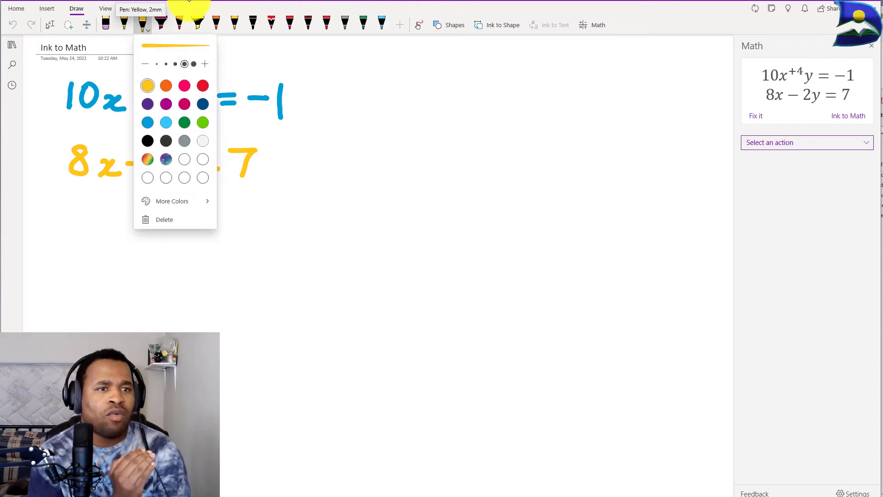
{"action": "left_click", "coordinate": [142, 23]}
{"action": "left_click", "coordinate": [148, 121]}
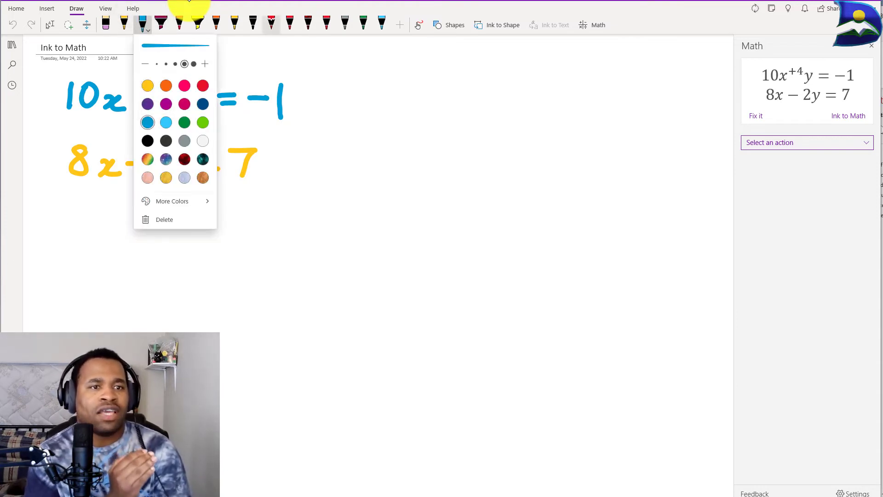
{"action": "left_click", "coordinate": [572, 1]}
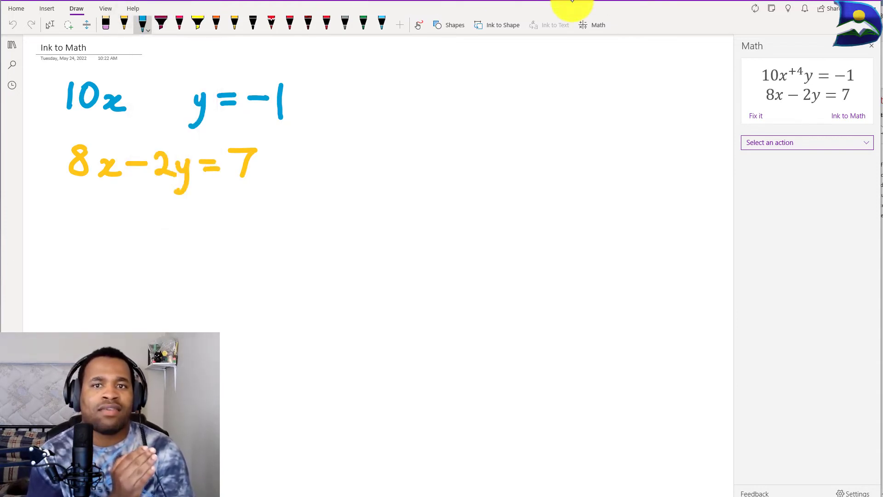
{"action": "mouse_move", "coordinate": [143, 91]}
{"action": "left_mouse_down"}
{"action": "mouse_move", "coordinate": [144, 114]}
{"action": "mouse_move", "coordinate": [186, 99]}
{"action": "mouse_move", "coordinate": [175, 120]}
{"action": "left_mouse_up"}
Reselect both handwritten equations, run the Math recognition on them again, and open the selection's context options.
{"action": "left_click", "coordinate": [50, 24]}
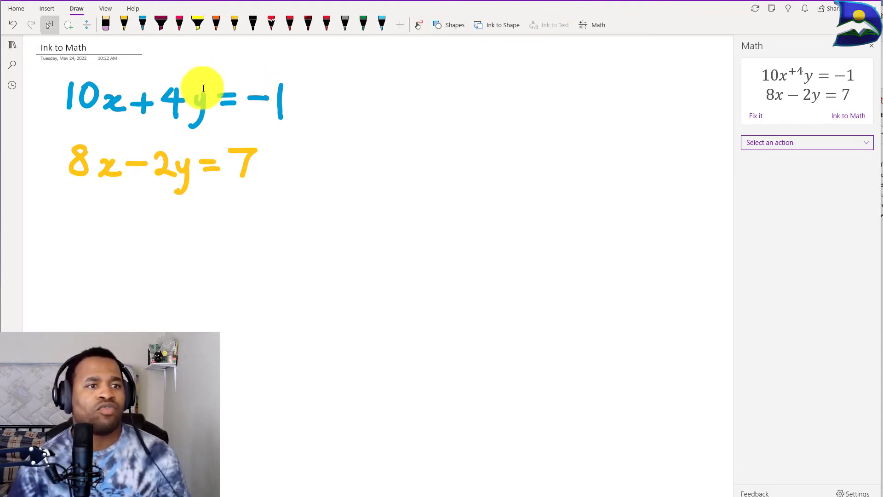
{"action": "mouse_move", "coordinate": [75, 59]}
{"action": "left_mouse_down"}
{"action": "mouse_move", "coordinate": [43, 73]}
{"action": "mouse_move", "coordinate": [330, 207]}
{"action": "mouse_move", "coordinate": [331, 192]}
{"action": "left_mouse_up"}
{"action": "left_click", "coordinate": [598, 28]}
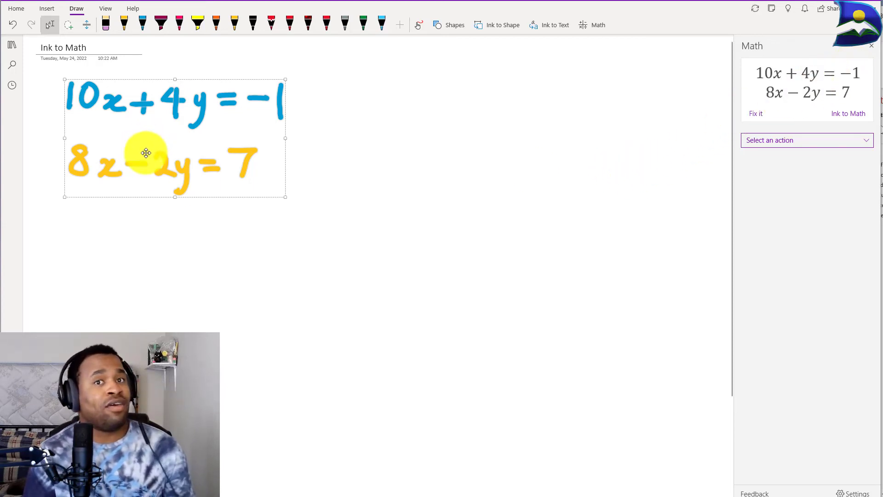
{"action": "right_click", "coordinate": [172, 139]}
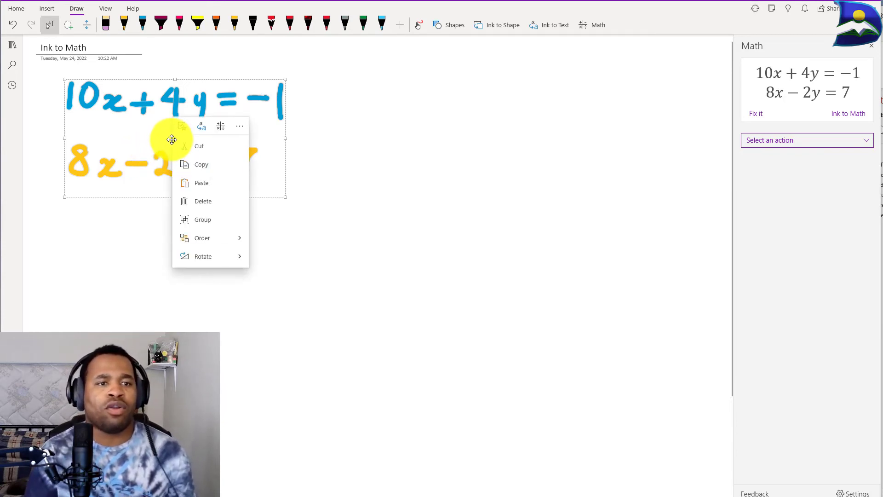
Duplicate both handwritten equations and place the copy to the right of the originals.
{"action": "right_click", "coordinate": [133, 133]}
{"action": "key", "text": "Escape"}
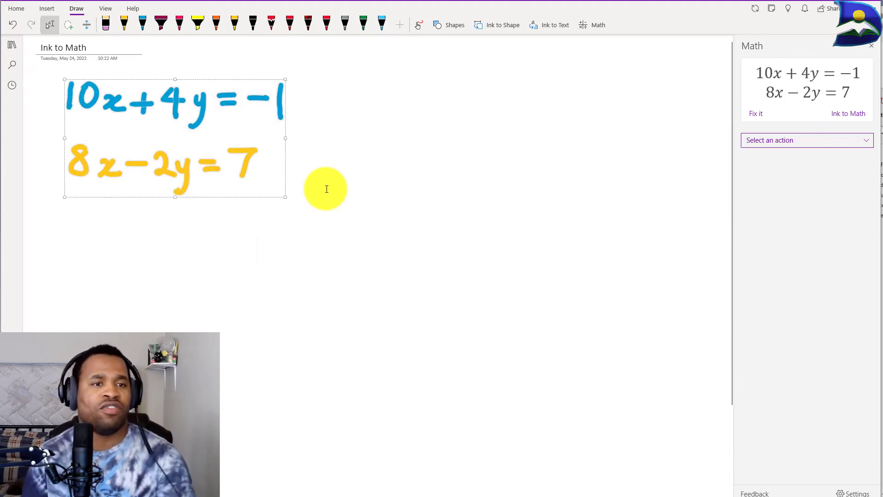
{"action": "key", "text": "ctrl+v"}
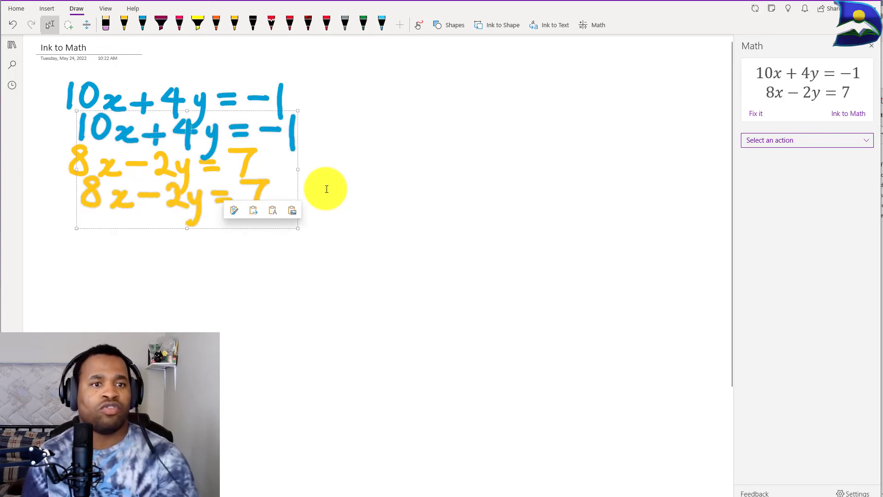
{"action": "mouse_move", "coordinate": [151, 184]}
{"action": "left_mouse_down"}
{"action": "mouse_move", "coordinate": [338, 158]}
{"action": "mouse_move", "coordinate": [416, 162]}
{"action": "left_mouse_up"}
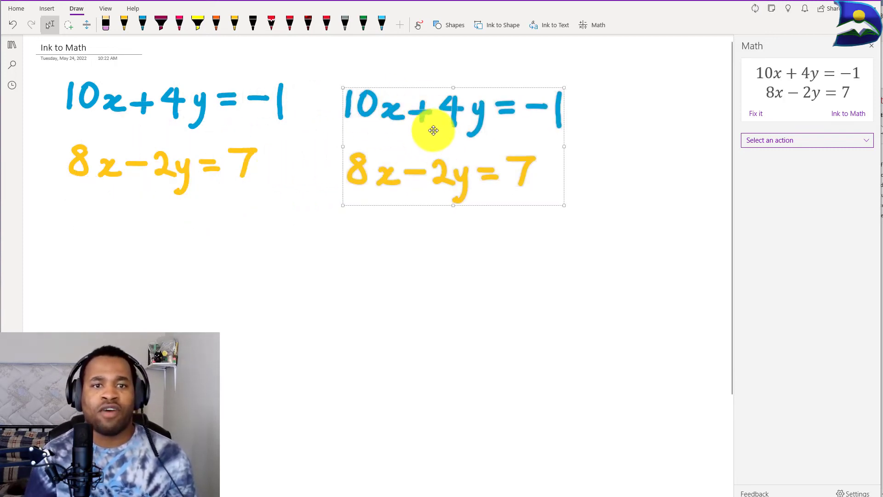
Convert the duplicated handwritten equations to typed math and set the typed equations' font size to 48.
{"action": "left_click", "coordinate": [604, 26]}
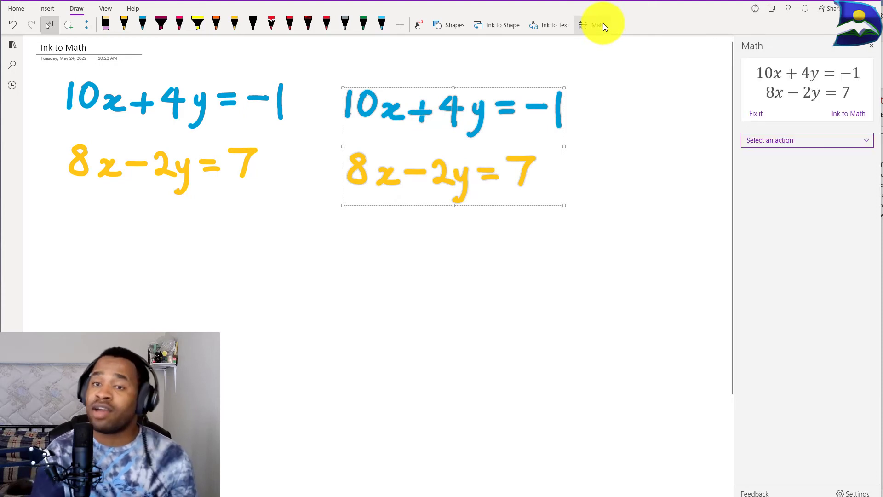
{"action": "left_click", "coordinate": [850, 112]}
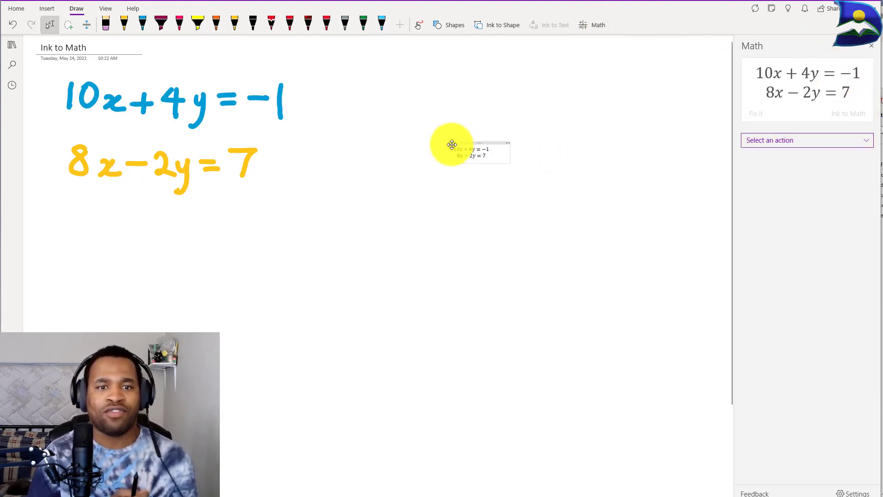
{"action": "left_click_drag", "start_coordinate": [452, 147], "coordinate": [502, 164]}
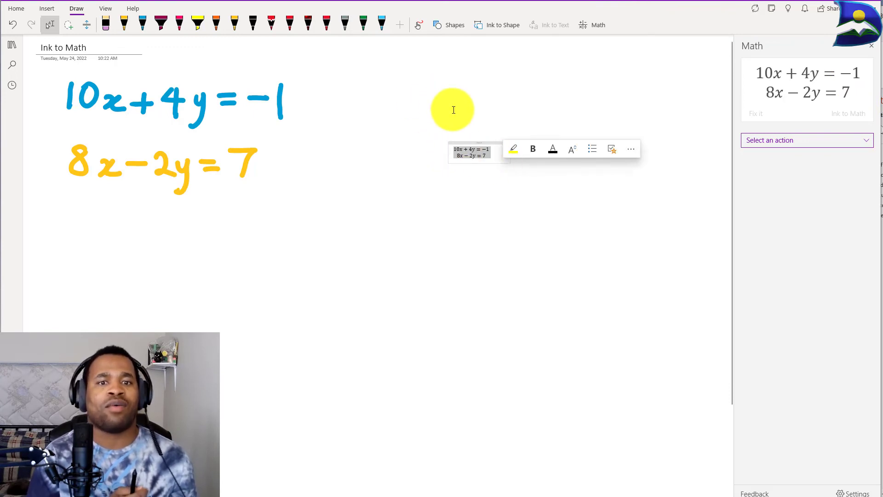
{"action": "left_click", "coordinate": [575, 151]}
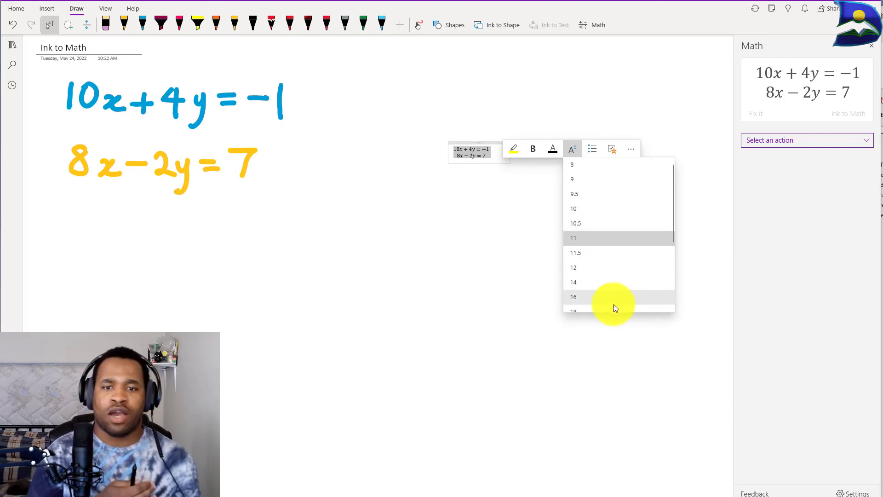
{"action": "scroll", "coordinate": [614, 304], "scroll_direction": "down", "scroll_amount": 2}
{"action": "left_click", "coordinate": [597, 289]}
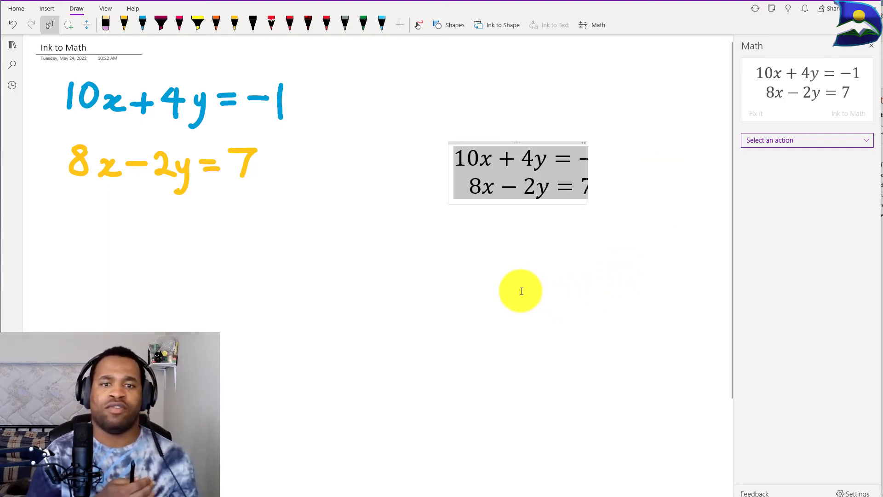
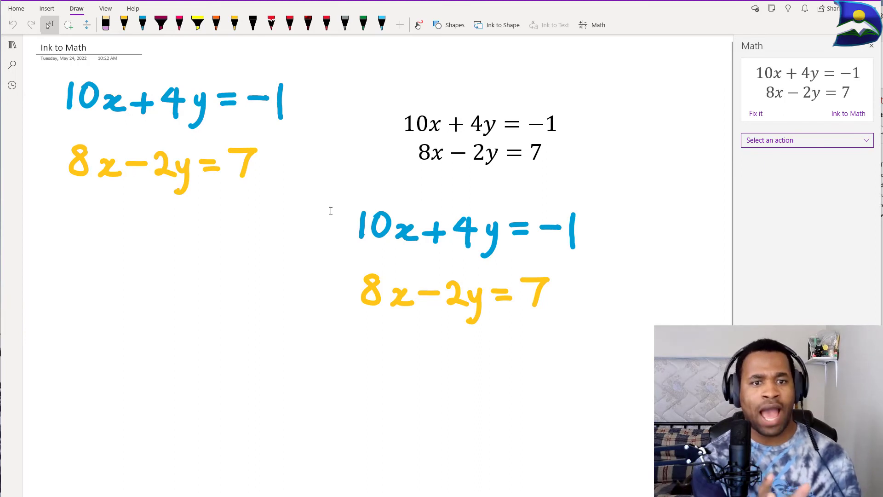
Fix the recognition of the handwritten copy below the typed equations by choosing the alternative 180 with superscript x+4y, subscript x−2y, == 7⁻¹.
{"action": "mouse_move", "coordinate": [331, 194]}
{"action": "left_mouse_down"}
{"action": "mouse_move", "coordinate": [587, 319]}
{"action": "mouse_move", "coordinate": [629, 353]}
{"action": "left_mouse_up"}
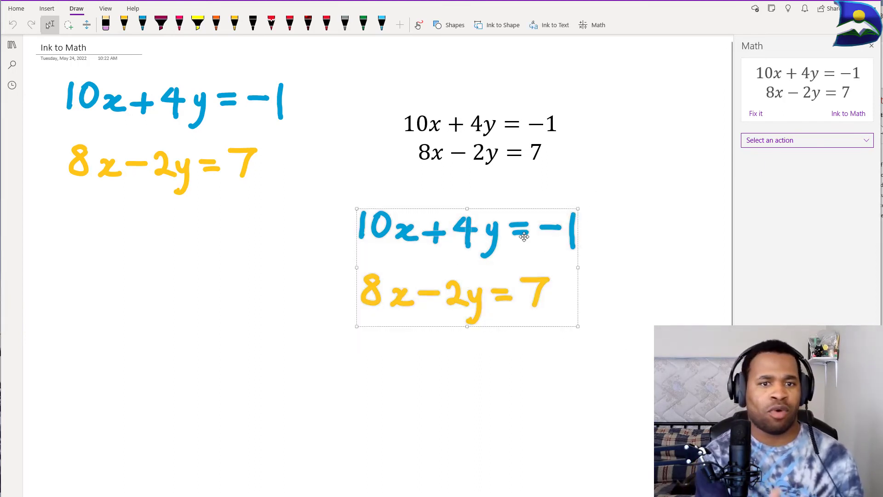
{"action": "left_click", "coordinate": [756, 114]}
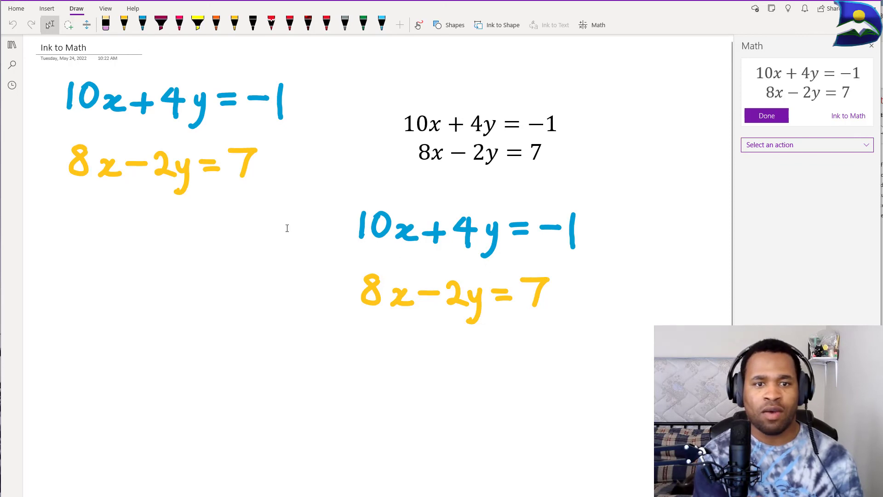
{"action": "left_click_drag", "start_coordinate": [329, 185], "coordinate": [660, 342]}
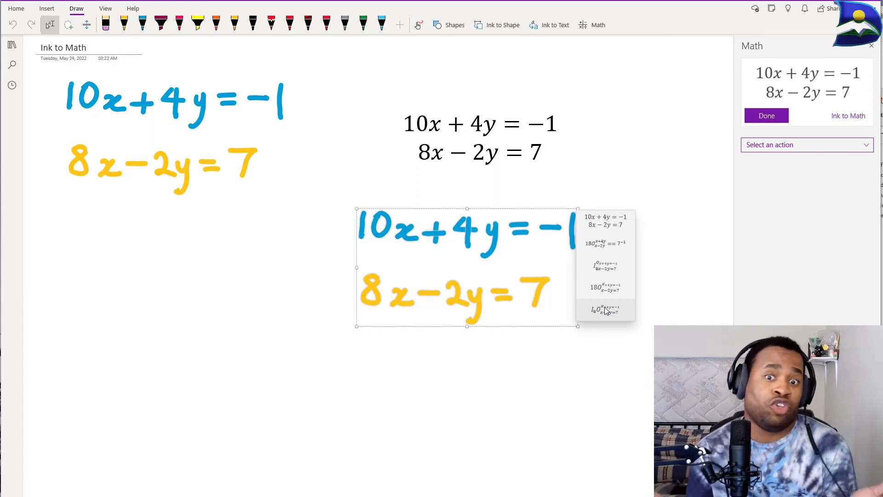
{"action": "left_click", "coordinate": [610, 245]}
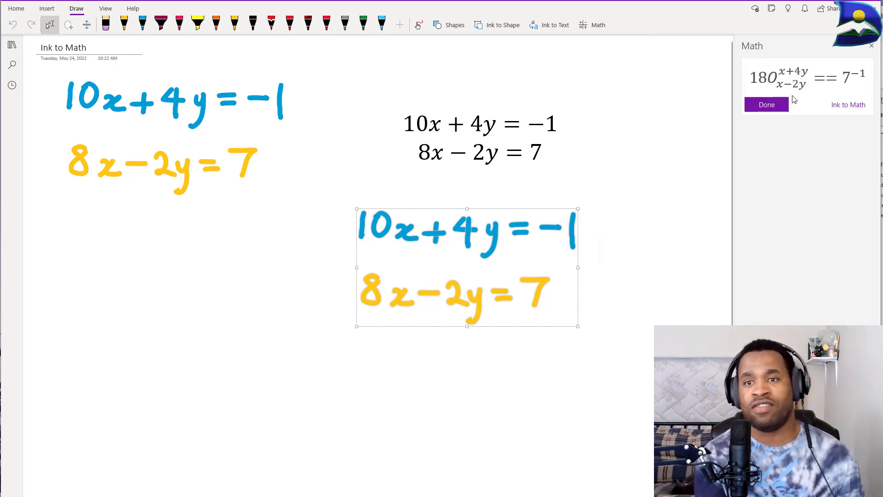
{"action": "left_click", "coordinate": [765, 106]}
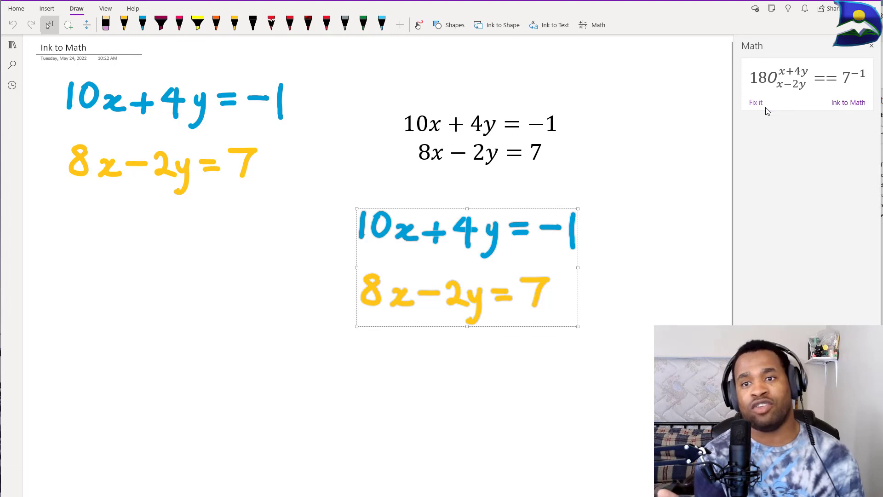
Convert the handwritten copy to typed math using the chosen alternative and set its font size to 48.
{"action": "left_click", "coordinate": [855, 106]}
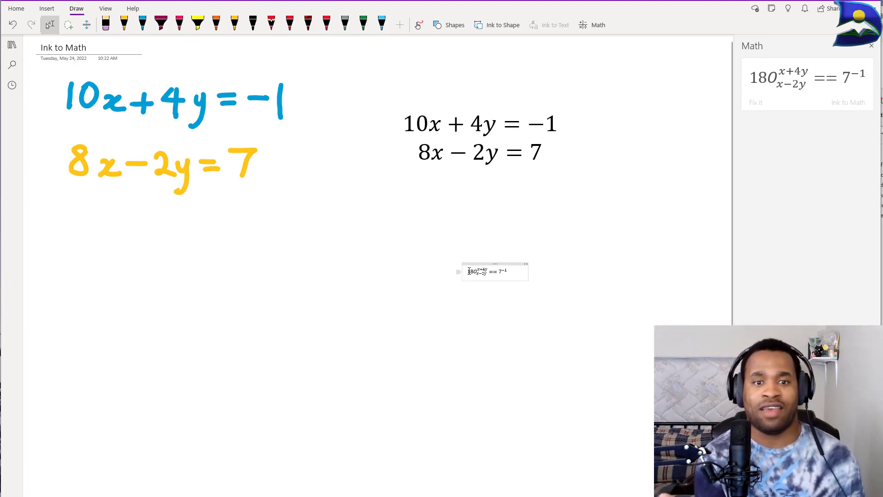
{"action": "left_click_drag", "start_coordinate": [465, 271], "coordinate": [536, 278]}
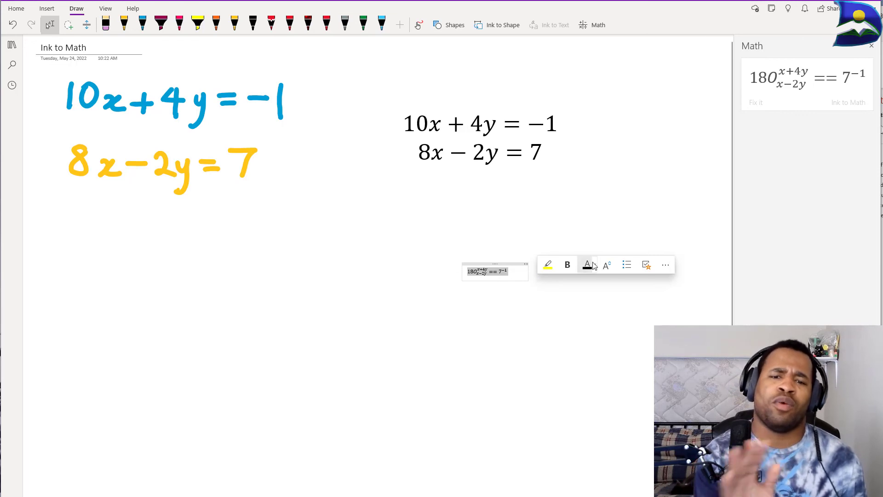
{"action": "left_click", "coordinate": [607, 265]}
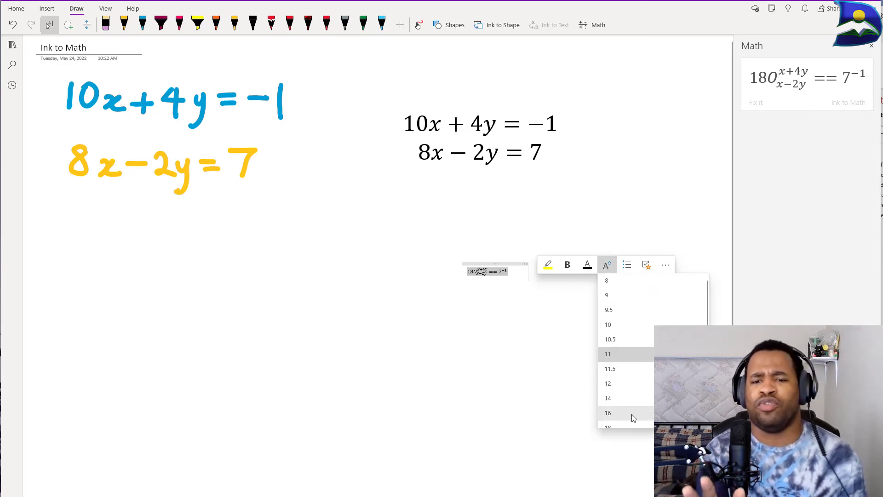
{"action": "scroll", "coordinate": [633, 417], "scroll_direction": "down", "scroll_amount": 1}
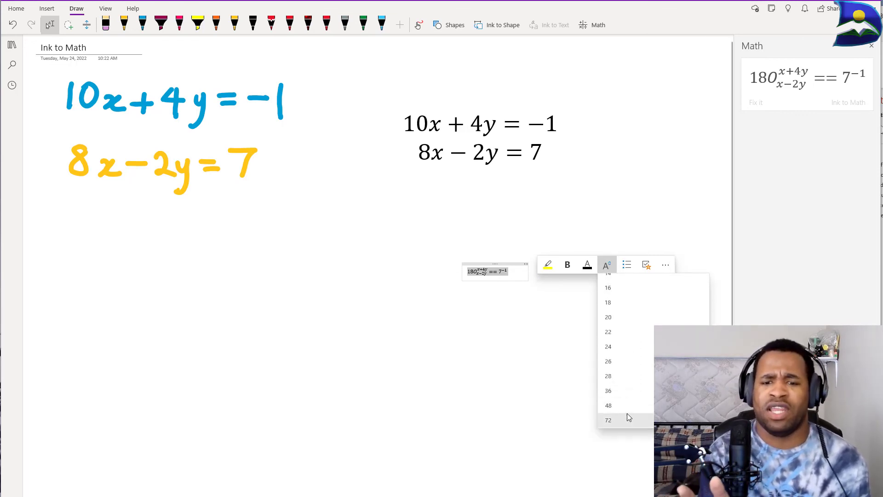
{"action": "left_click", "coordinate": [626, 402]}
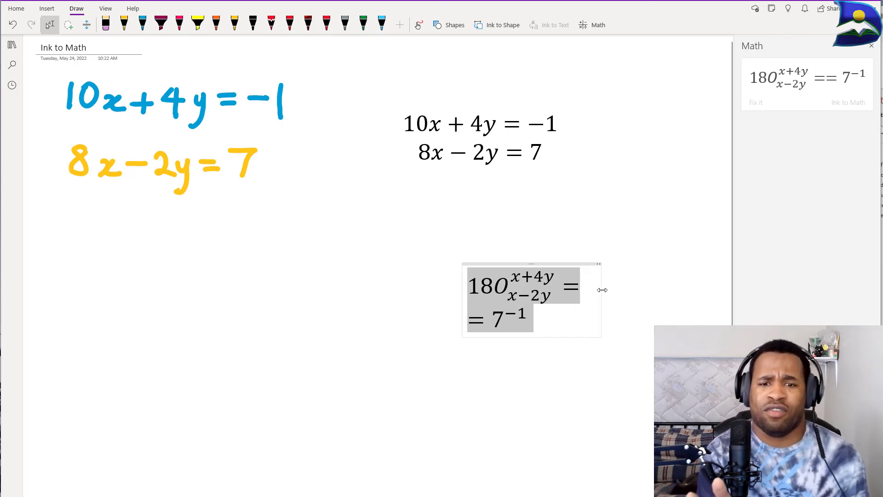
Widen the container of the converted expression so it fits on one line, and delete its extra equals sign.
{"action": "left_click_drag", "start_coordinate": [599, 290], "coordinate": [714, 290]}
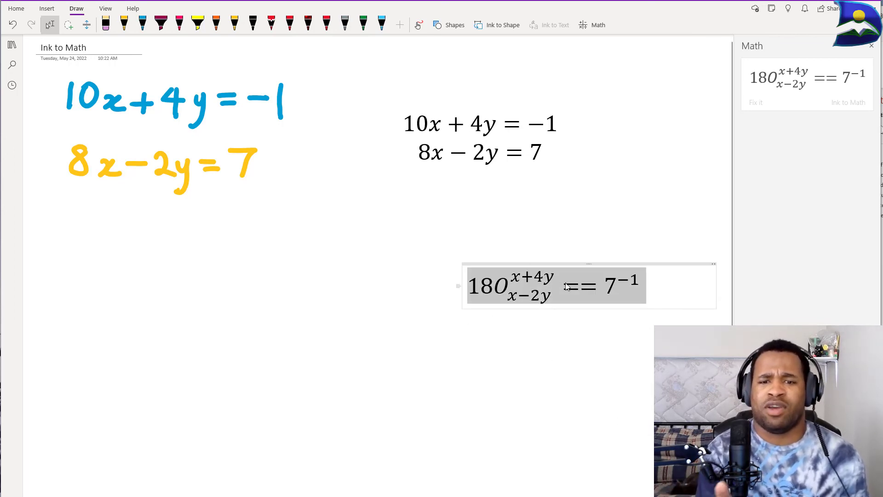
{"action": "left_click", "coordinate": [584, 286]}
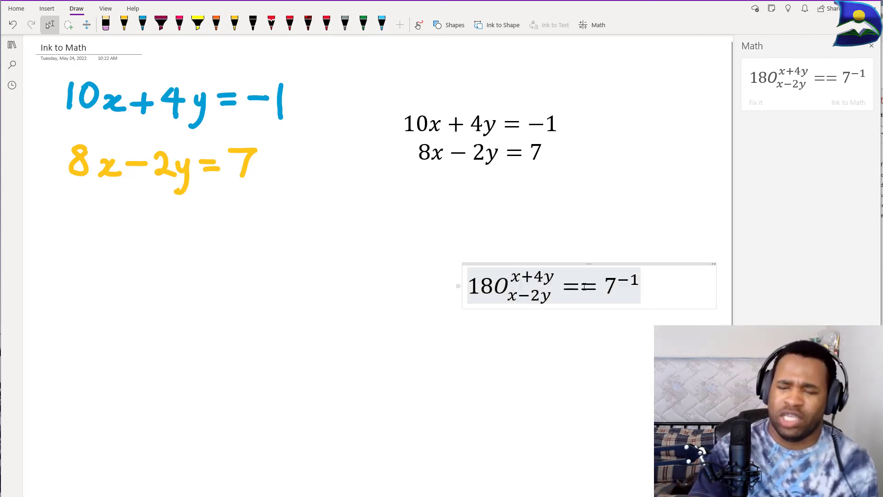
{"action": "key", "text": "Delete"}
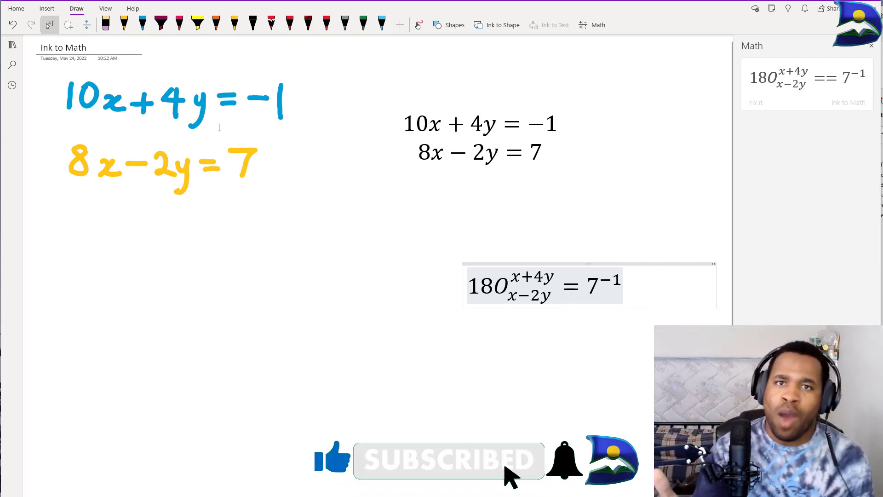
Open the list of Math actions for the selected typed equations 10x + 4y = −1 and 8x − 2y = 7.
{"action": "left_click", "coordinate": [849, 143]}
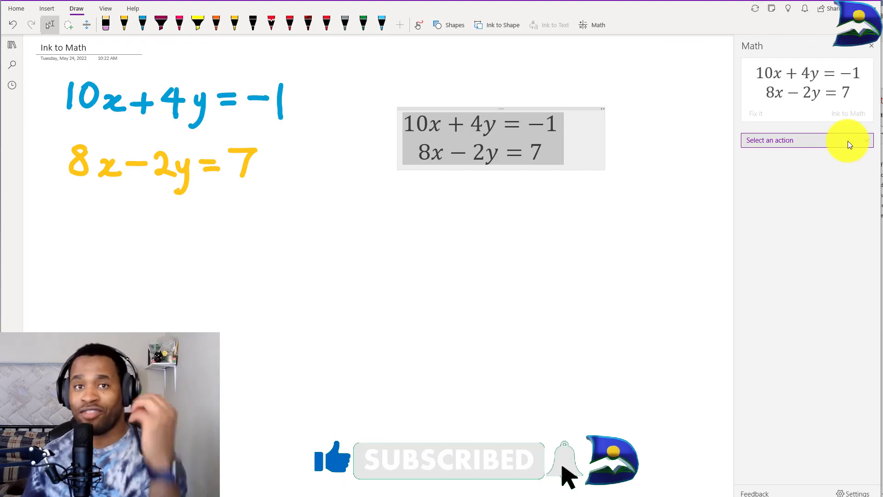